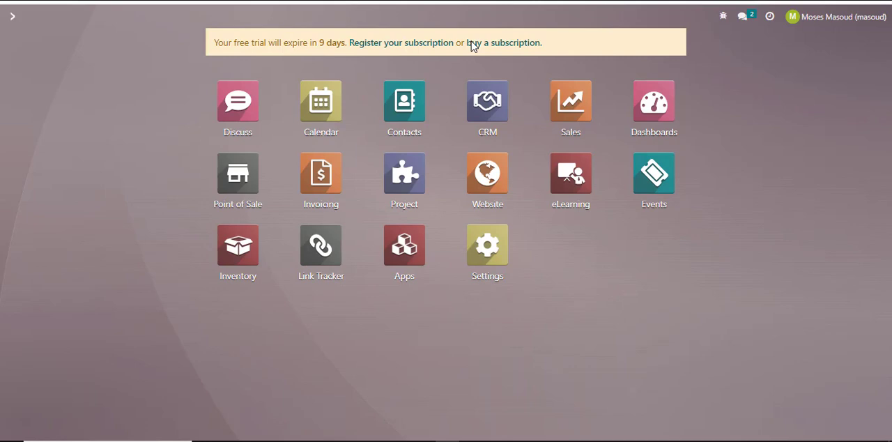
Open the general settings and enter the invitee's e-mail address under Invite New Users.
{"action": "left_click", "coordinate": [488, 247]}
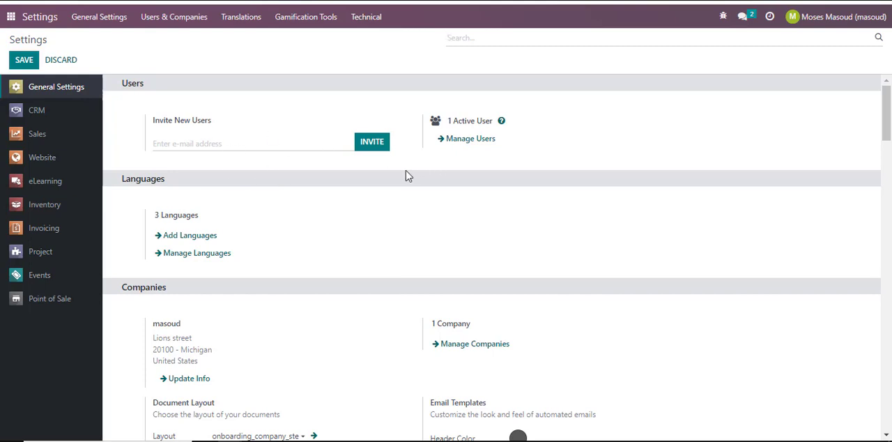
{"action": "left_click", "coordinate": [241, 143]}
{"action": "type", "text": "email@email.com"}
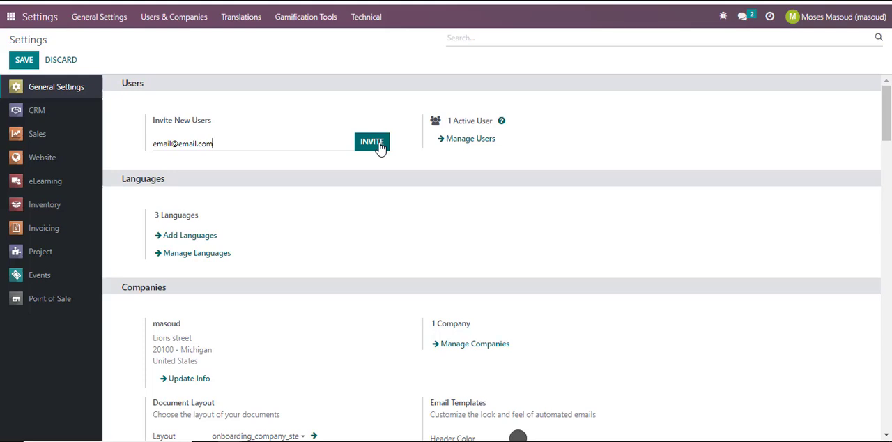
Create a user record from the user management list, named New user, and fill in the user's e-mail address.
{"action": "left_click", "coordinate": [468, 143]}
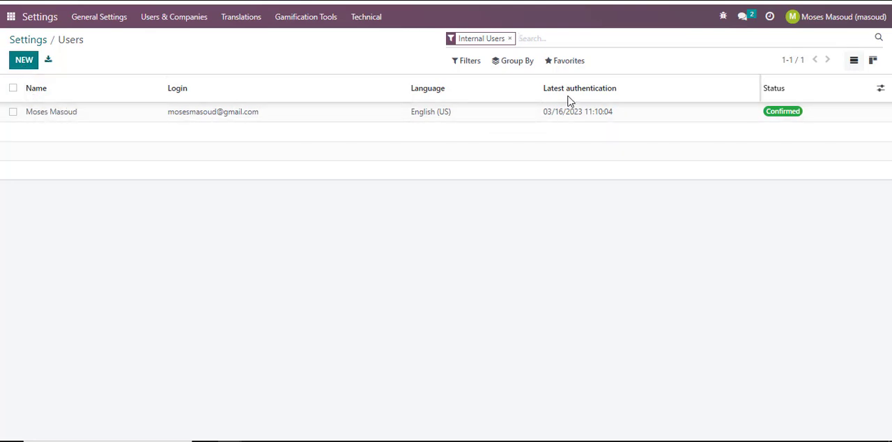
{"action": "left_click", "coordinate": [29, 65]}
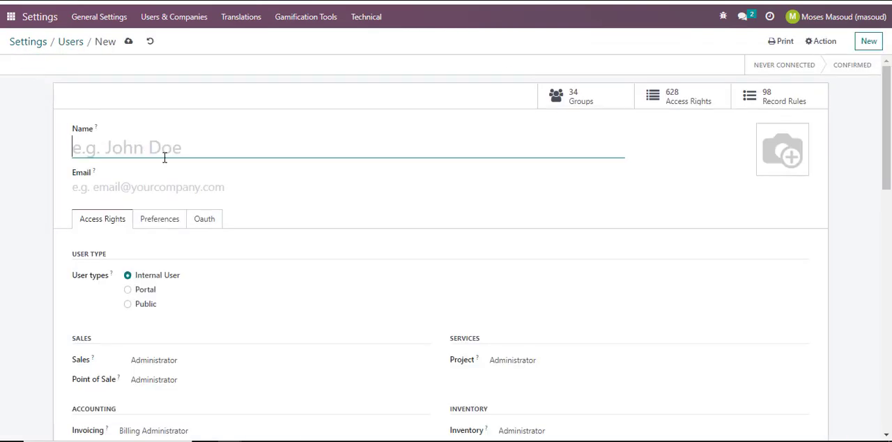
{"action": "type", "text": "New user"}
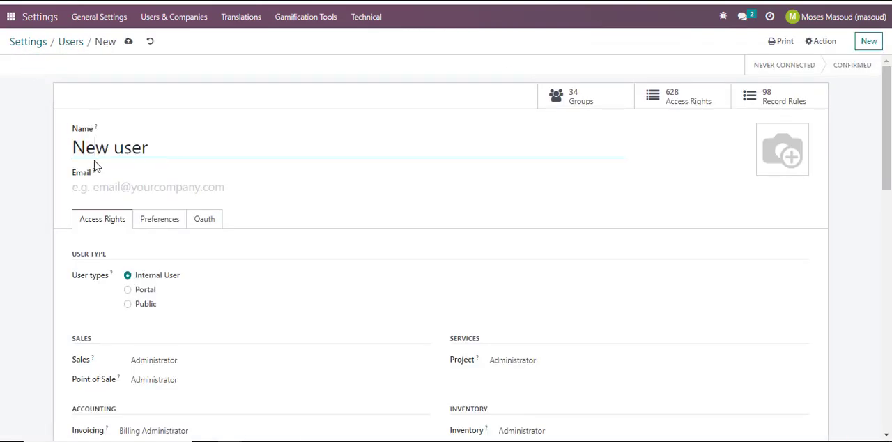
{"action": "left_click", "coordinate": [111, 187]}
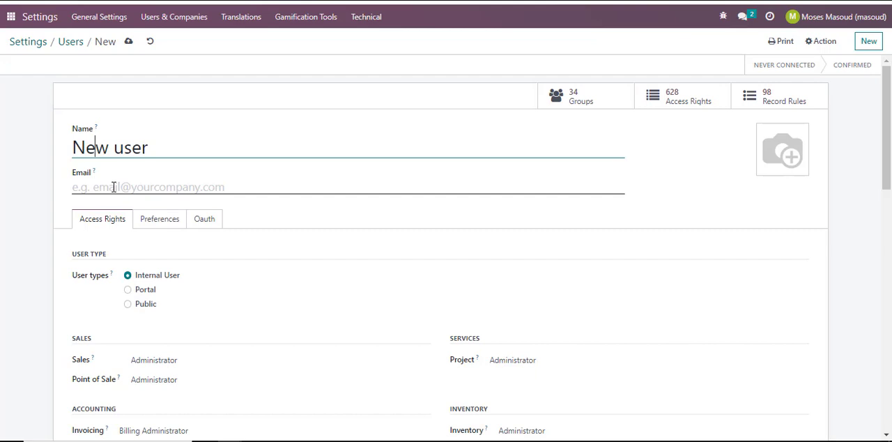
{"action": "left_click", "coordinate": [215, 186]}
{"action": "type", "text": "emai"}
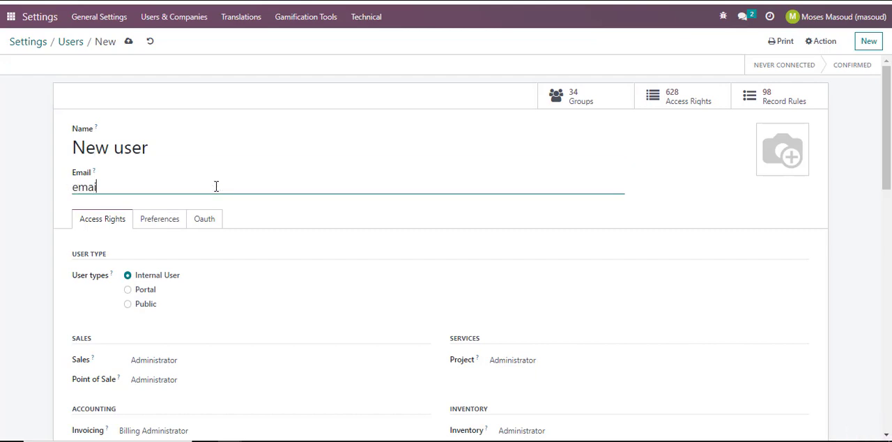
{"action": "type", "text": "l@email.com"}
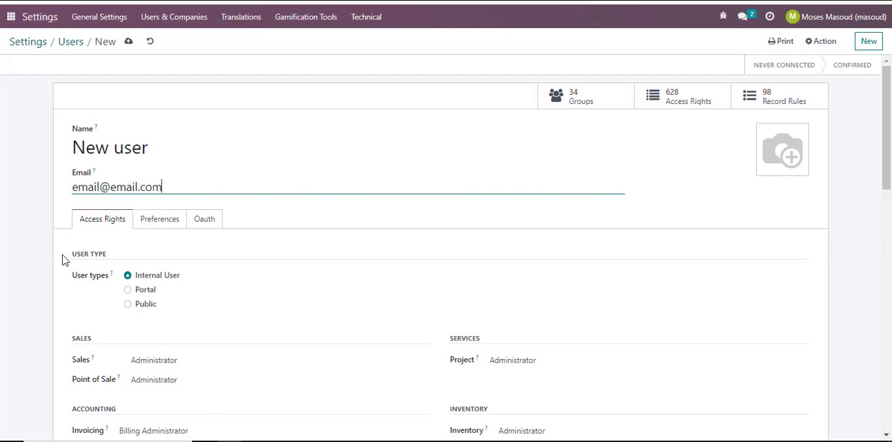
Examine the new user's access rights, including the Sales role options and the technical, extra and other rights.
{"action": "scroll", "coordinate": [236, 276], "scroll_direction": "down", "scroll_amount": 2}
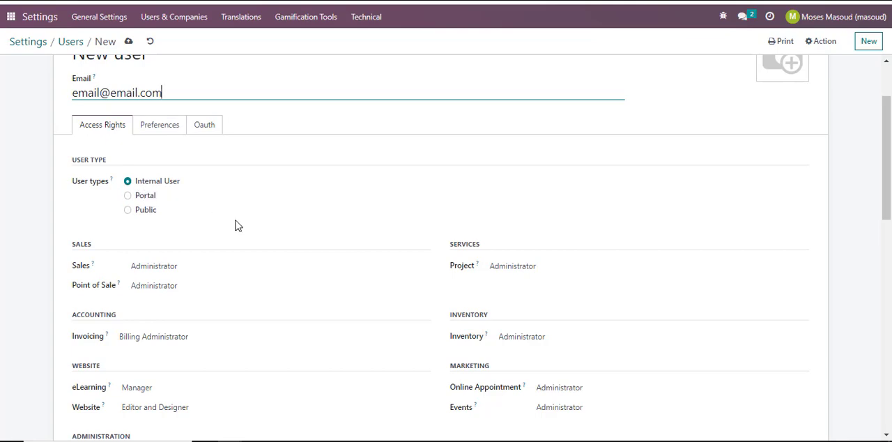
{"action": "scroll", "coordinate": [237, 225], "scroll_direction": "down", "scroll_amount": 2}
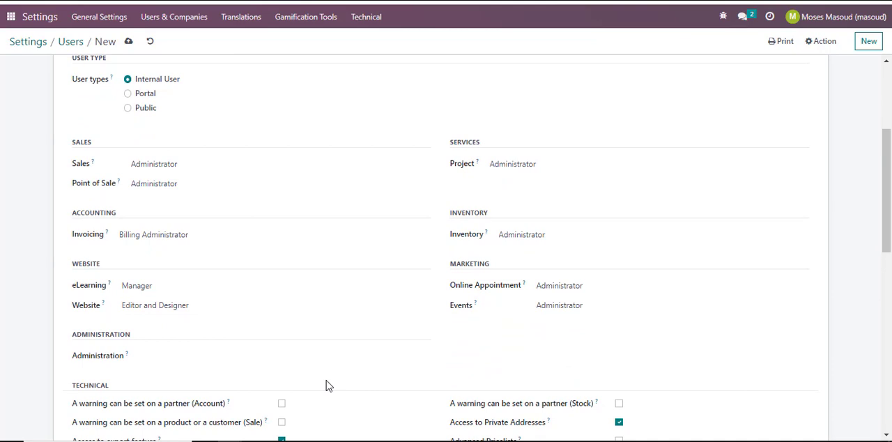
{"action": "left_click", "coordinate": [168, 165]}
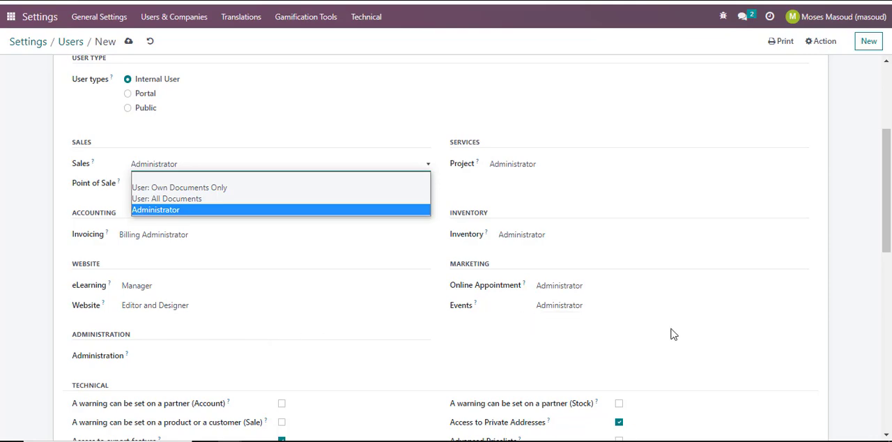
{"action": "scroll", "coordinate": [669, 335], "scroll_direction": "down", "scroll_amount": 2}
{"action": "scroll", "coordinate": [674, 334], "scroll_direction": "down", "scroll_amount": 4}
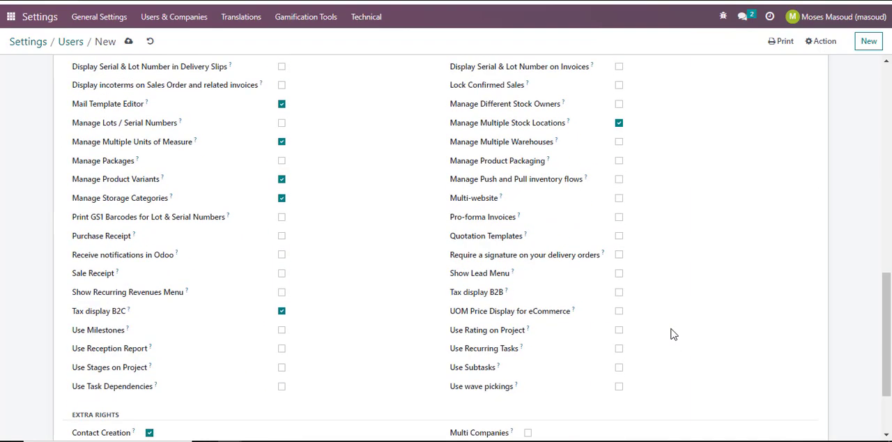
{"action": "scroll", "coordinate": [674, 335], "scroll_direction": "up", "scroll_amount": 5}
{"action": "scroll", "coordinate": [674, 335], "scroll_direction": "down", "scroll_amount": 2}
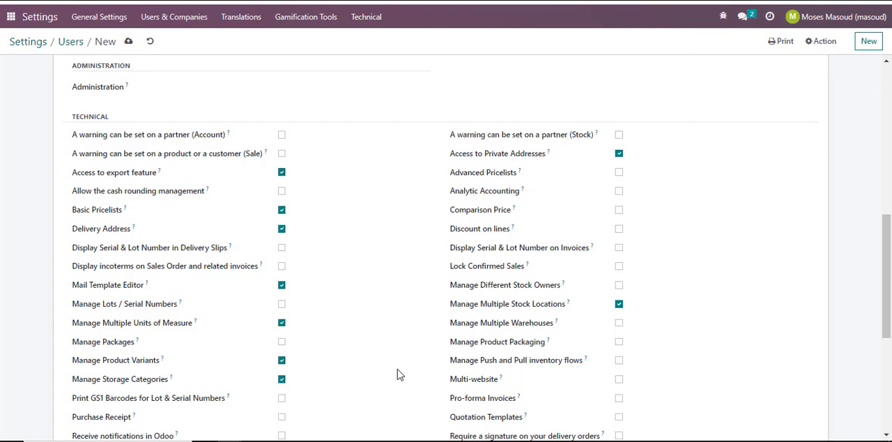
{"action": "scroll", "coordinate": [397, 370], "scroll_direction": "down", "scroll_amount": 5}
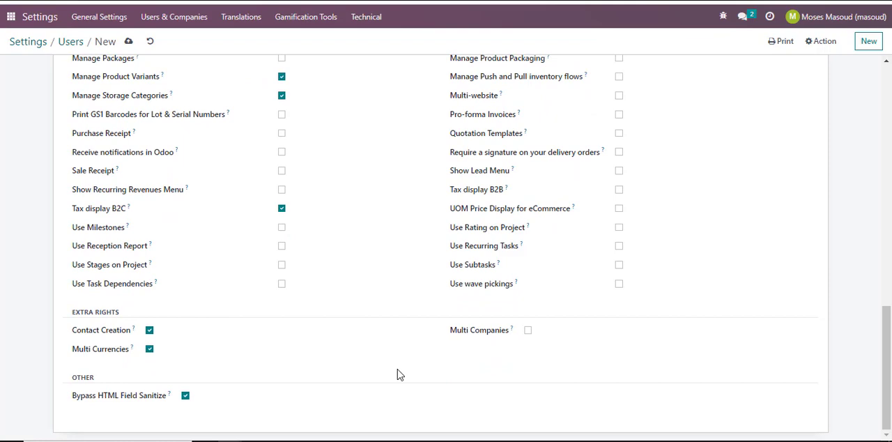
{"action": "scroll", "coordinate": [397, 370], "scroll_direction": "up", "scroll_amount": 10}
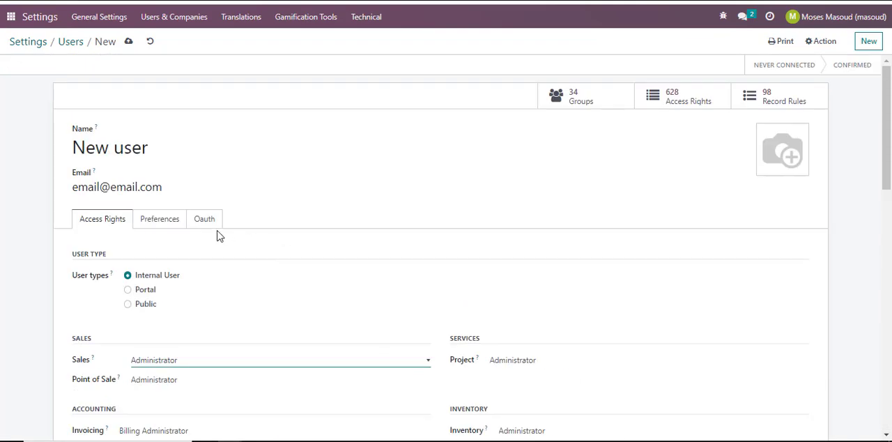
Review the new user's Preferences and Oauth settings, and return to the access rights.
{"action": "left_click", "coordinate": [166, 223]}
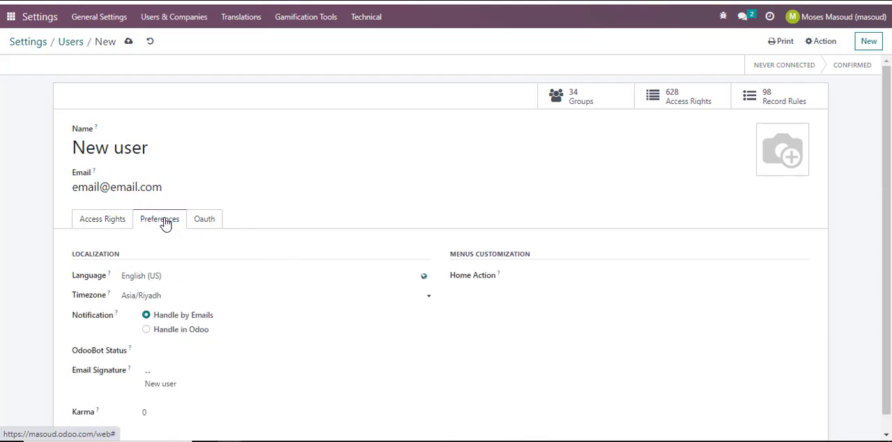
{"action": "scroll", "coordinate": [285, 299], "scroll_direction": "down", "scroll_amount": 1}
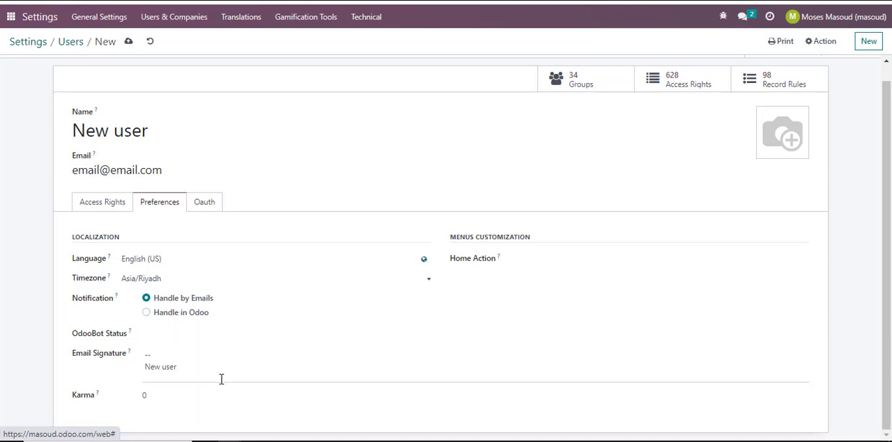
{"action": "left_click", "coordinate": [206, 206]}
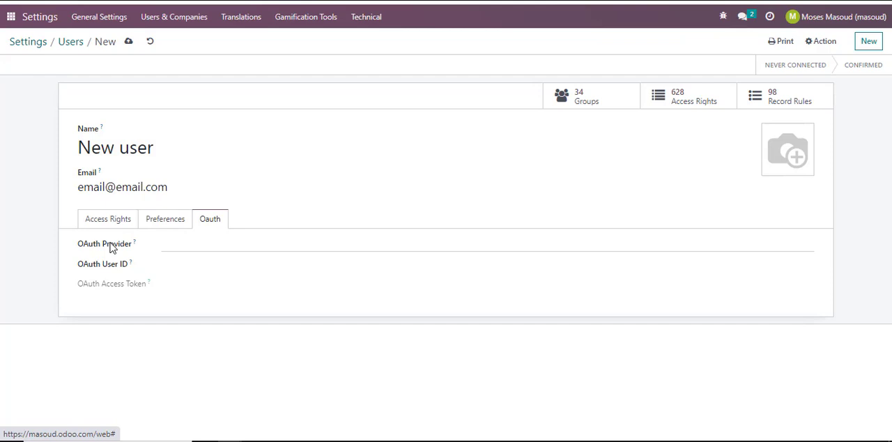
{"action": "left_click", "coordinate": [197, 267]}
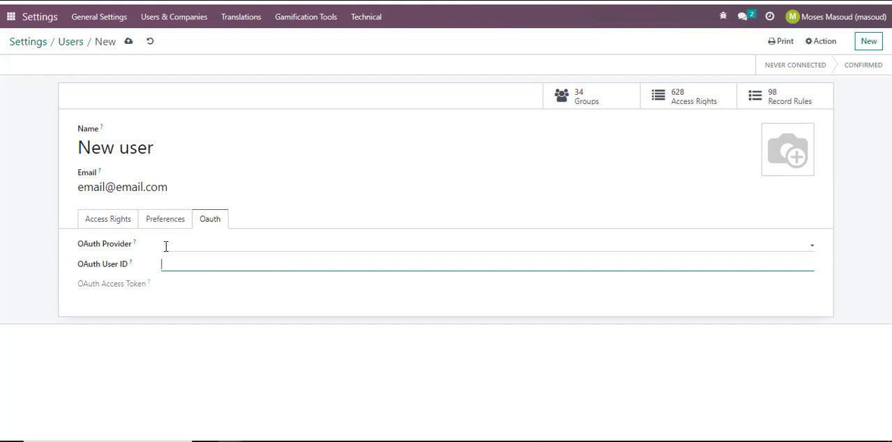
{"action": "left_click", "coordinate": [110, 224]}
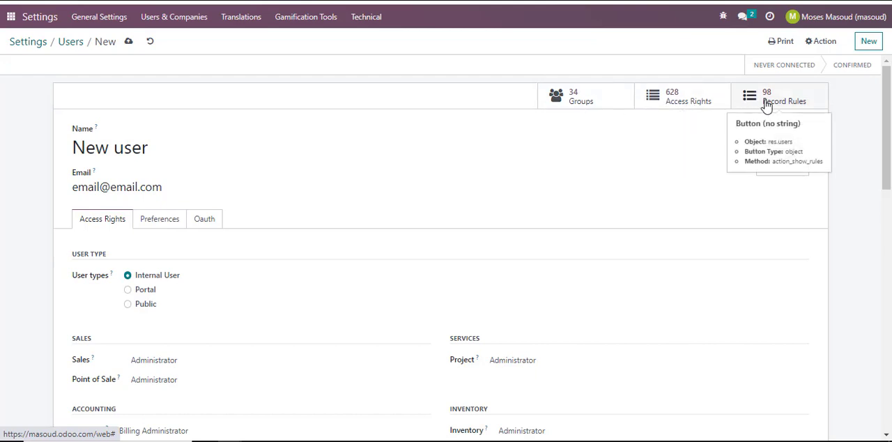
Inspect the new user's groups, temporarily selecting Events / Administrator, Project / User and Invoicing / Billing, and return to the user record.
{"action": "left_click", "coordinate": [604, 103]}
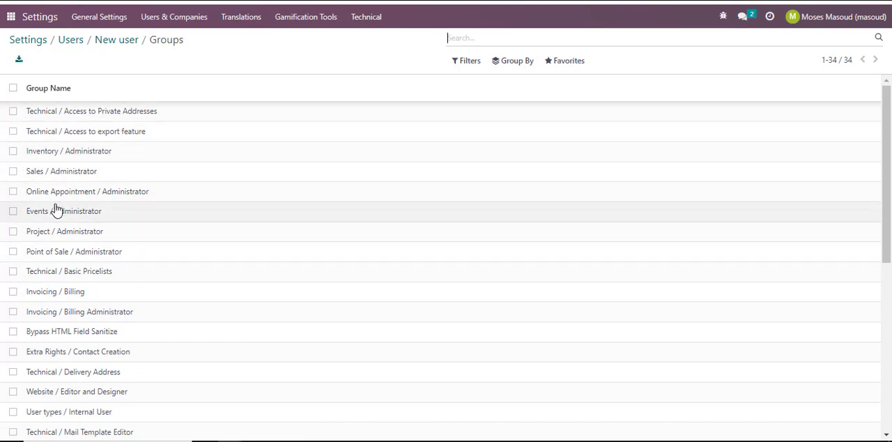
{"action": "left_click", "coordinate": [15, 217]}
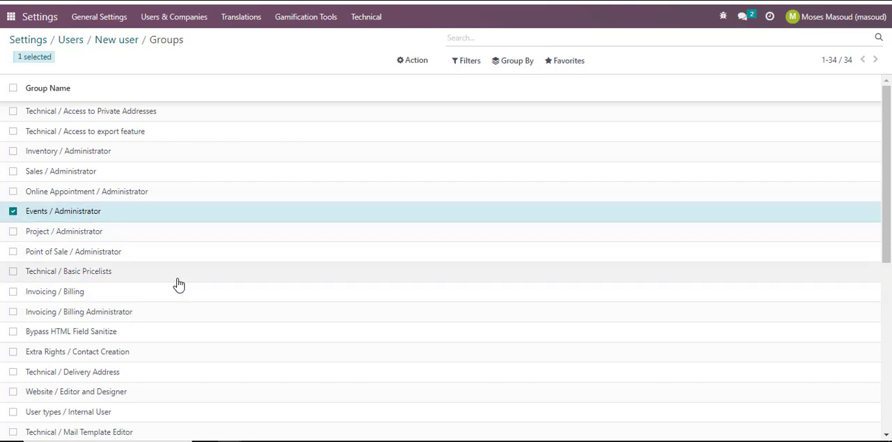
{"action": "scroll", "coordinate": [188, 291], "scroll_direction": "down", "scroll_amount": 5}
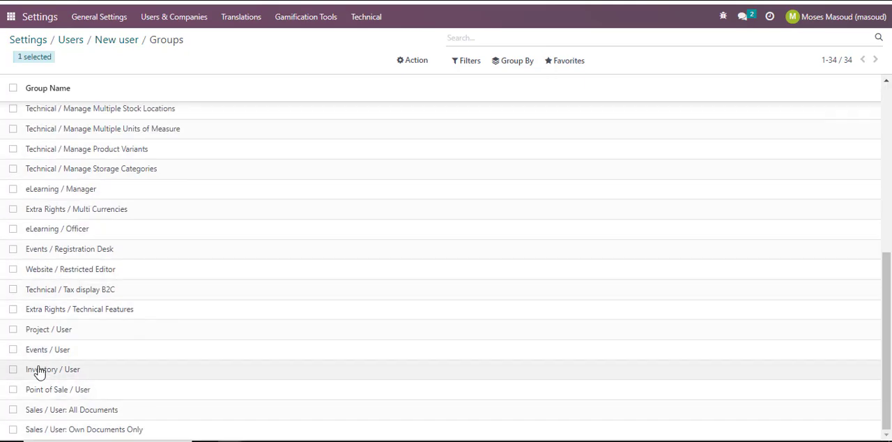
{"action": "left_click", "coordinate": [13, 332]}
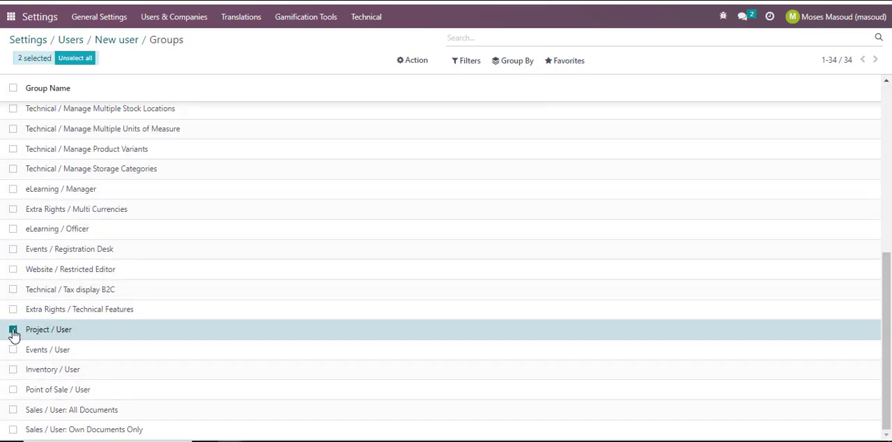
{"action": "scroll", "coordinate": [91, 338], "scroll_direction": "up", "scroll_amount": 5}
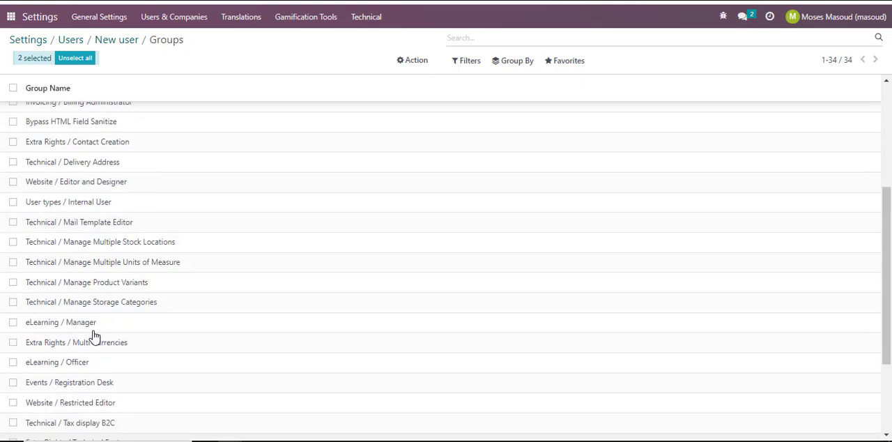
{"action": "left_click", "coordinate": [14, 293]}
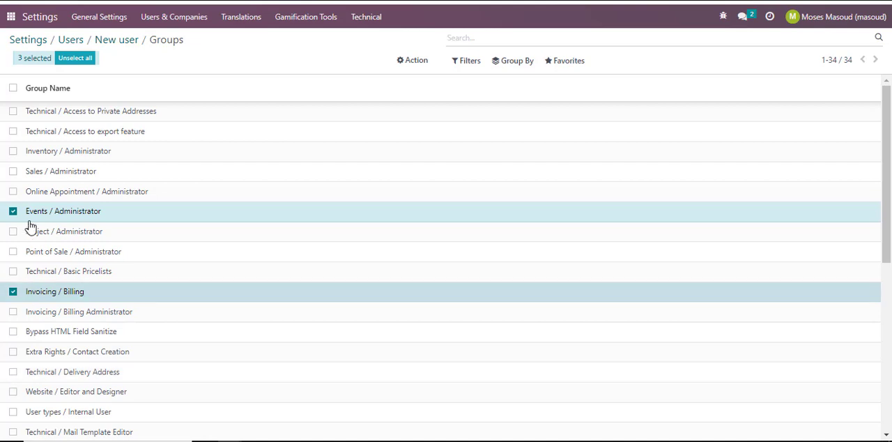
{"action": "left_click", "coordinate": [75, 60]}
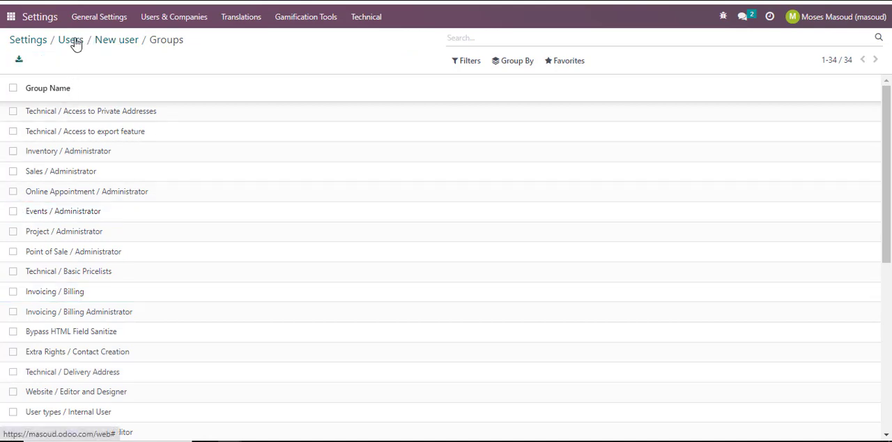
{"action": "left_click", "coordinate": [103, 40]}
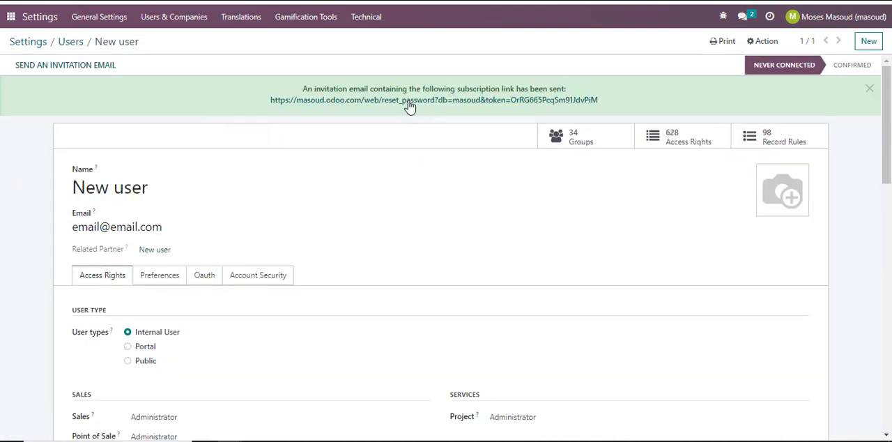
Examine the new user's detailed list of access rights per model and group, including the account.account stock manager entry.
{"action": "left_click_drag", "start_coordinate": [314, 88], "coordinate": [570, 91]}
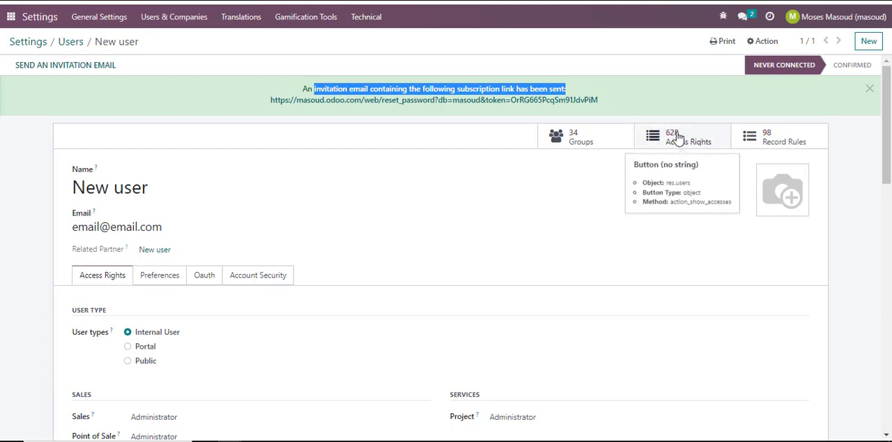
{"action": "left_click", "coordinate": [702, 139]}
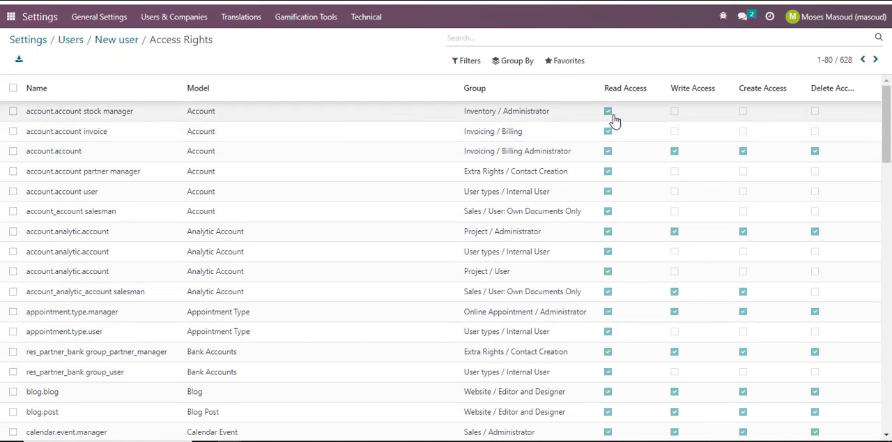
{"action": "left_click", "coordinate": [678, 116]}
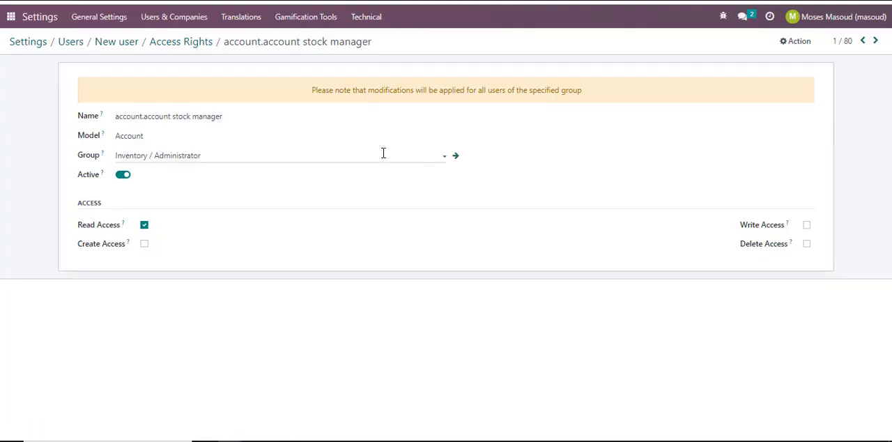
{"action": "left_click", "coordinate": [190, 44]}
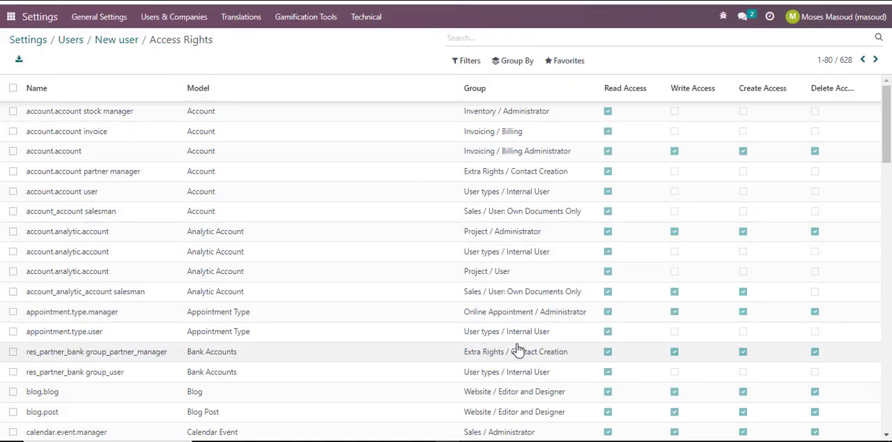
{"action": "scroll", "coordinate": [518, 352], "scroll_direction": "down", "scroll_amount": 3}
{"action": "scroll", "coordinate": [518, 352], "scroll_direction": "down", "scroll_amount": 5}
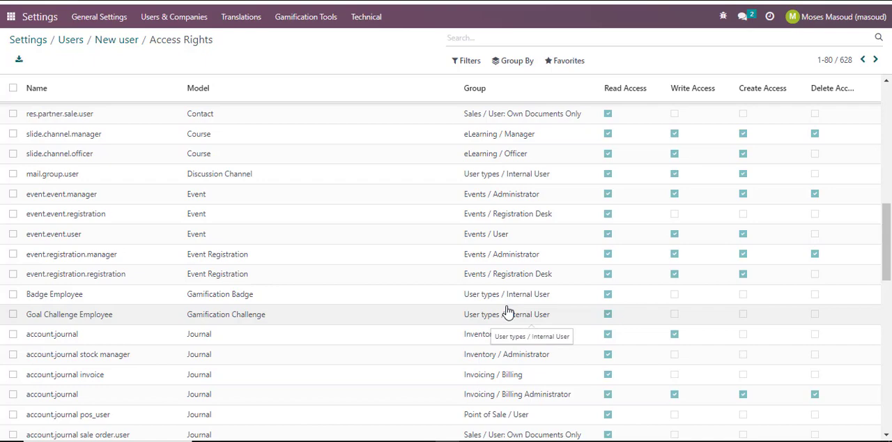
{"action": "scroll", "coordinate": [508, 311], "scroll_direction": "down", "scroll_amount": 6}
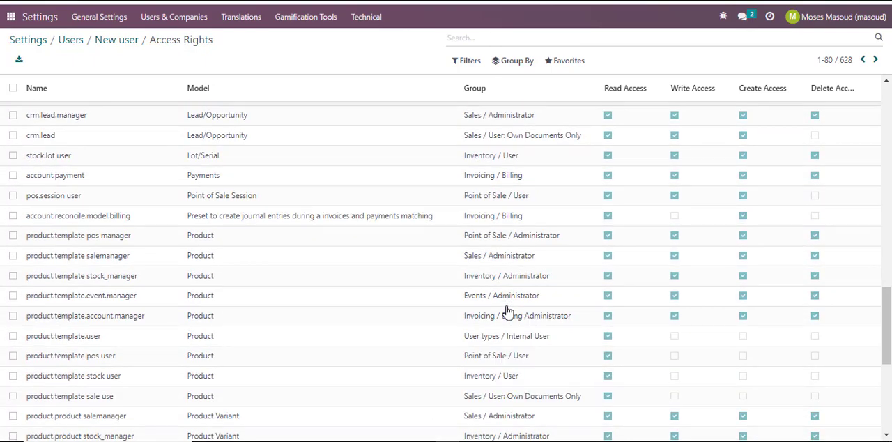
{"action": "scroll", "coordinate": [507, 312], "scroll_direction": "down", "scroll_amount": 5}
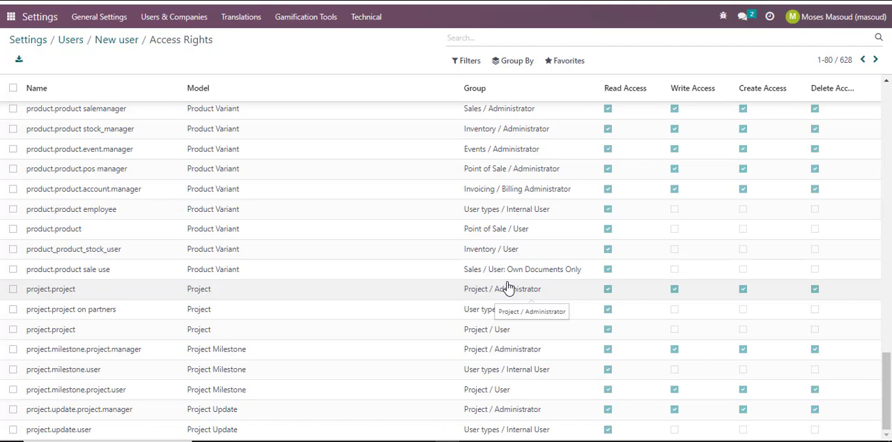
Return from the access rights list to the new user's record and review its connection status and two-factor authentication settings.
{"action": "scroll", "coordinate": [507, 287], "scroll_direction": "up", "scroll_amount": 20}
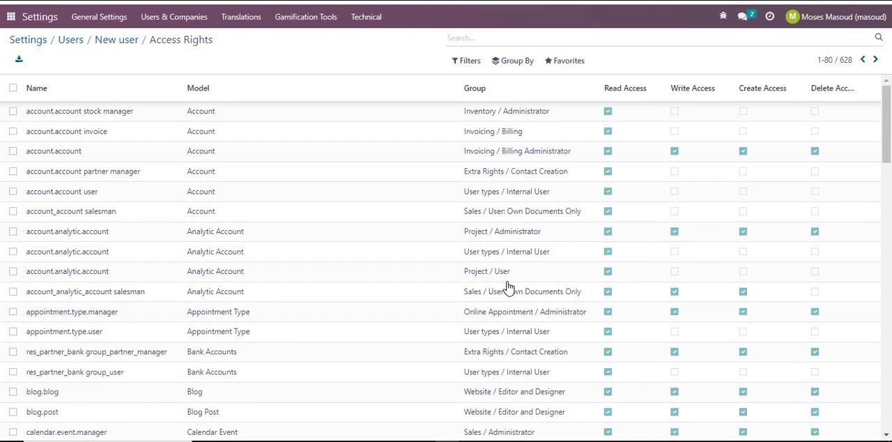
{"action": "left_click", "coordinate": [117, 44]}
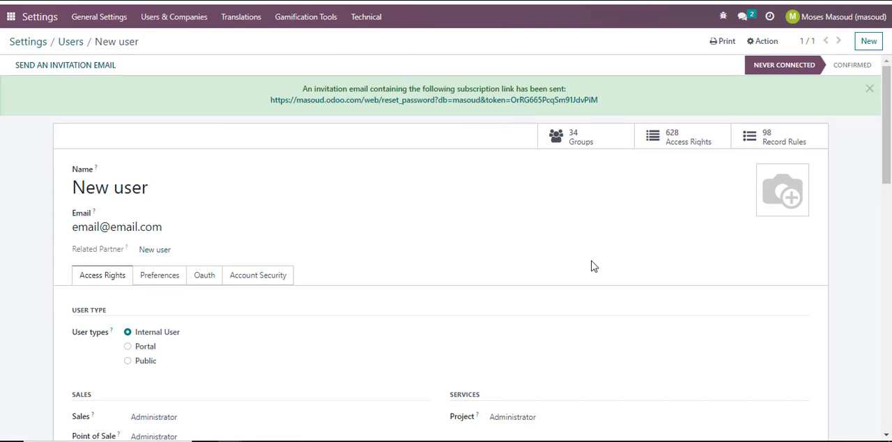
{"action": "mouse_move", "coordinate": [761, 66]}
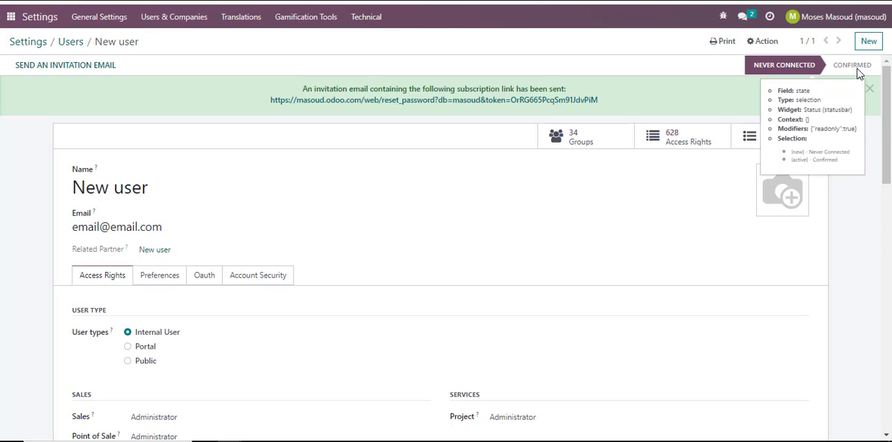
{"action": "left_click", "coordinate": [272, 285]}
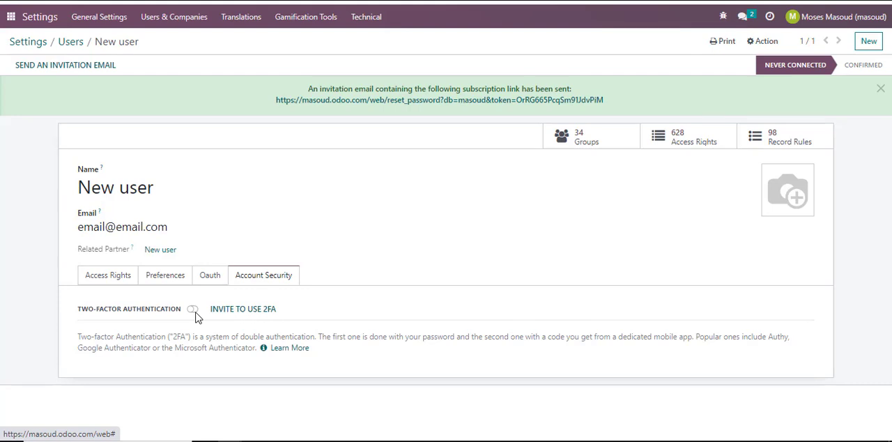
Add a profile picture from the Downloads folder to the new user, save the record, and send the user an invitation email.
{"action": "mouse_move", "coordinate": [782, 185]}
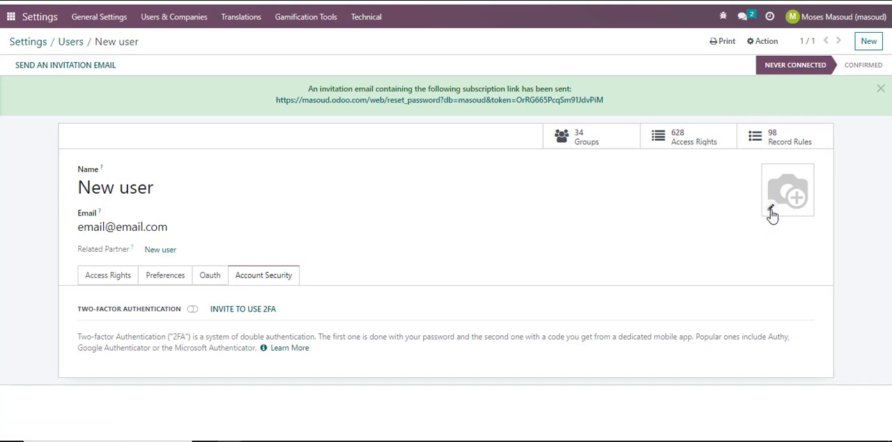
{"action": "left_click", "coordinate": [771, 212]}
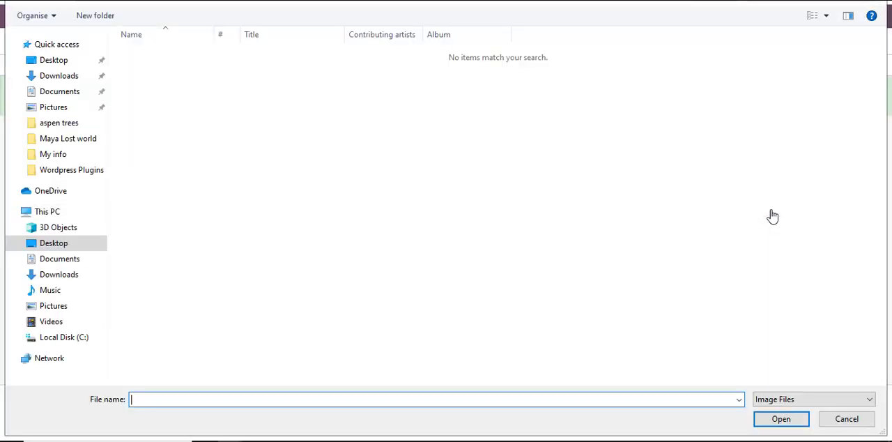
{"action": "left_click", "coordinate": [61, 76]}
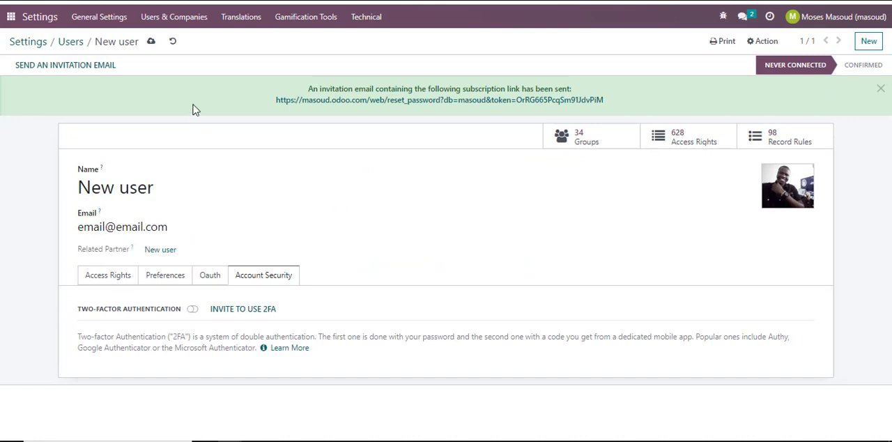
{"action": "left_click", "coordinate": [149, 43]}
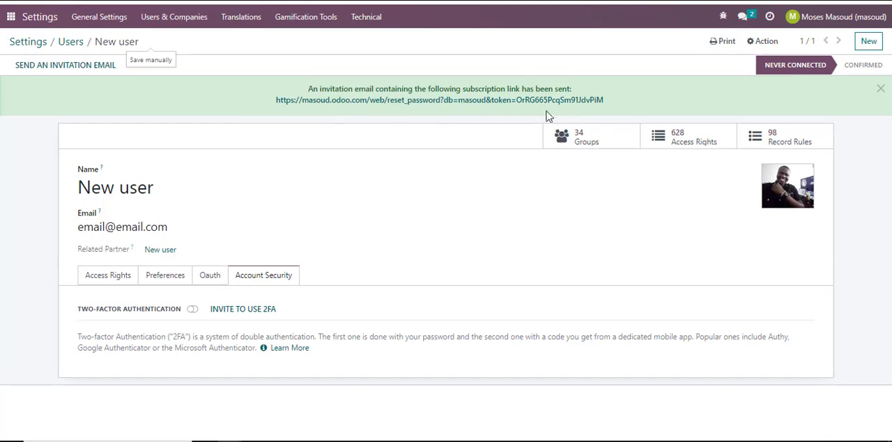
{"action": "left_click", "coordinate": [62, 67]}
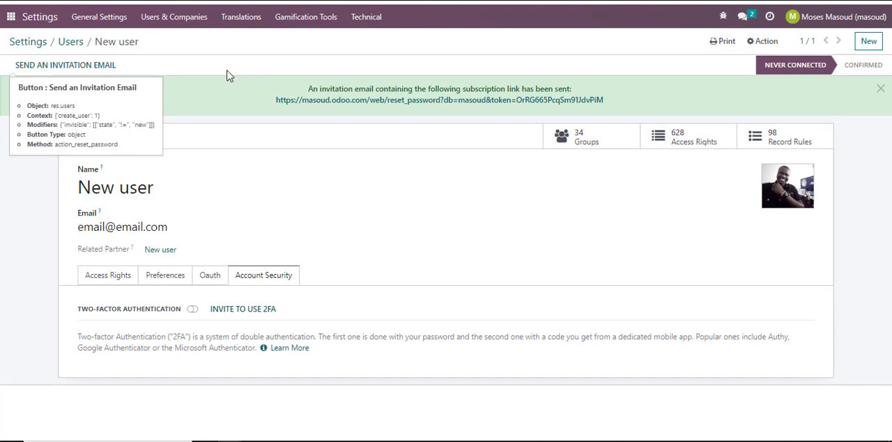
Export the internal users list to an Excel file and open the downloaded User (res.users).xlsx.
{"action": "left_click", "coordinate": [71, 42]}
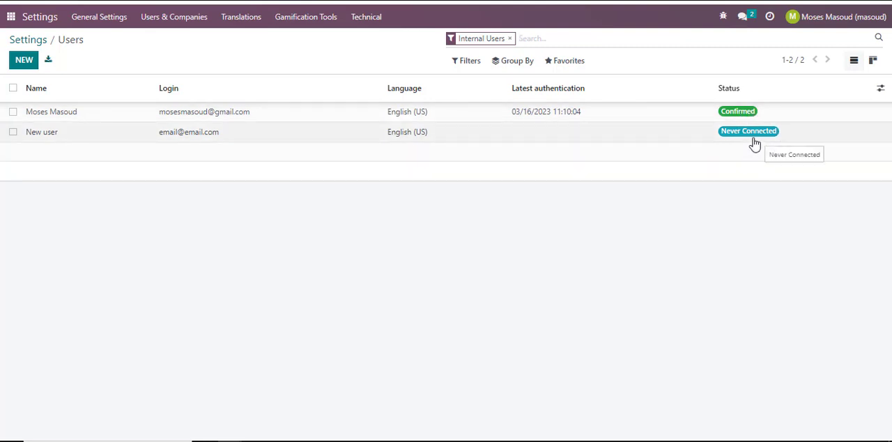
{"action": "left_click", "coordinate": [48, 61]}
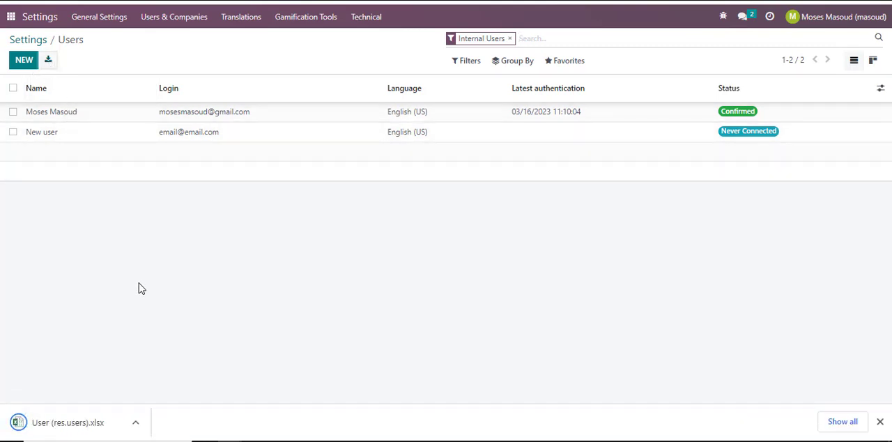
{"action": "left_click", "coordinate": [83, 422]}
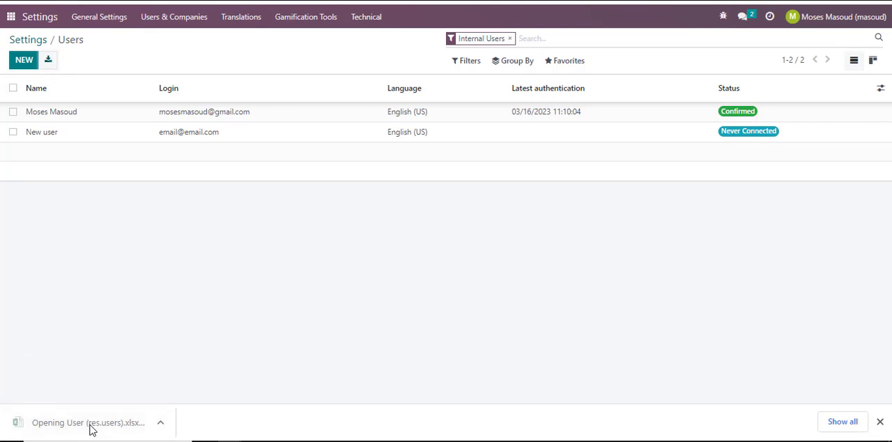